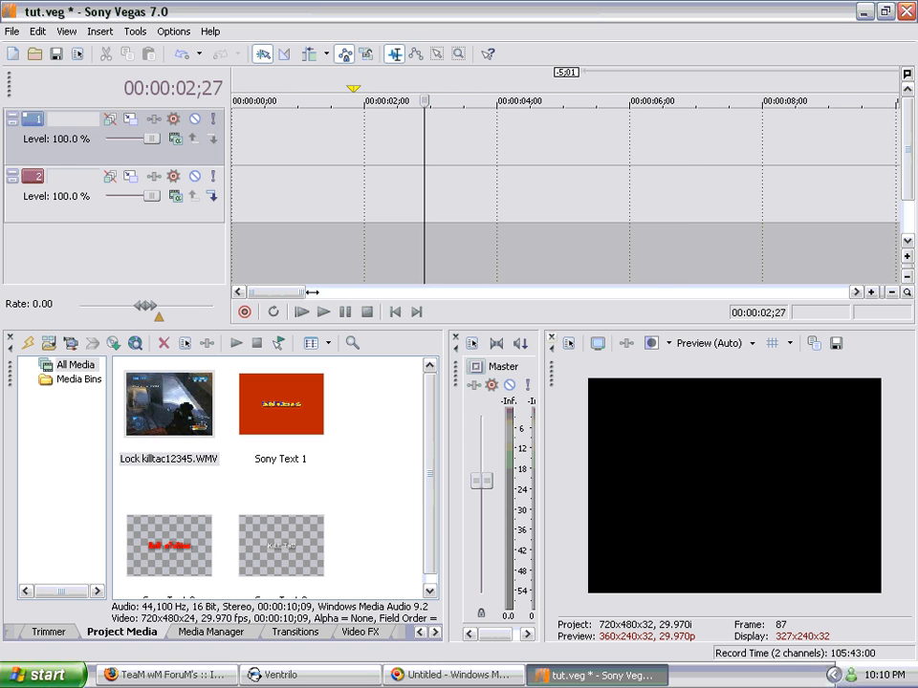
mouse_move(304, 293)
left_mouse_down()
mouse_move(675, 293)
mouse_move(299, 294)
left_mouse_up()
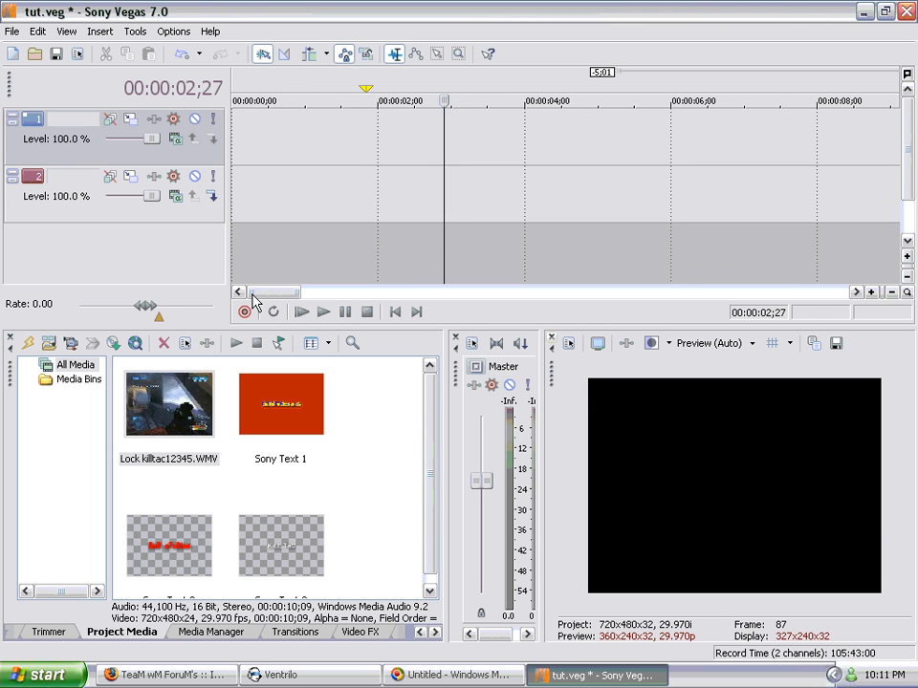
left_click(278, 411)
left_click(186, 412)
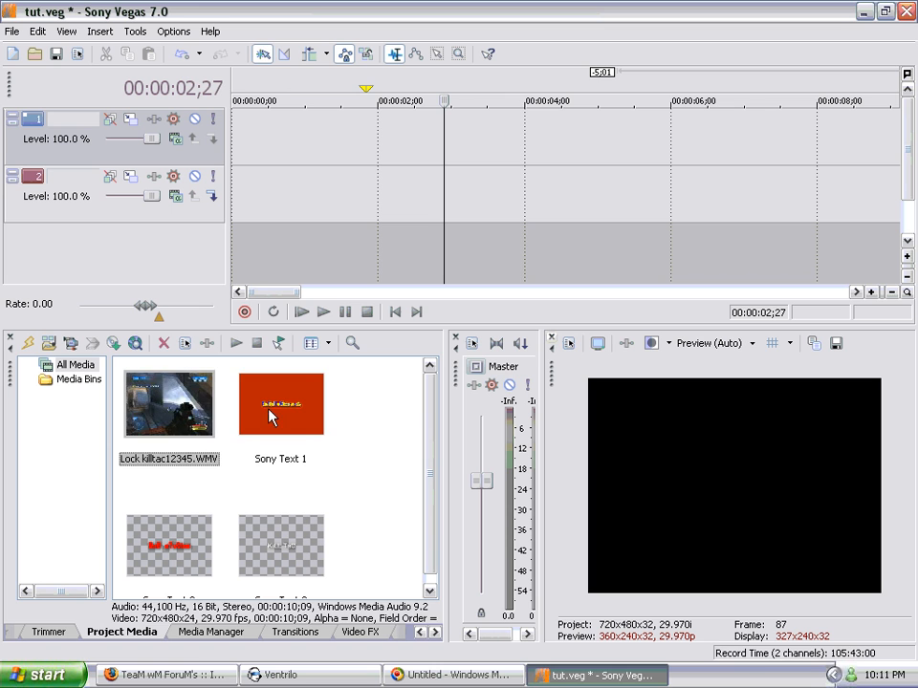
left_click(301, 421)
left_click(137, 409)
left_click(291, 424)
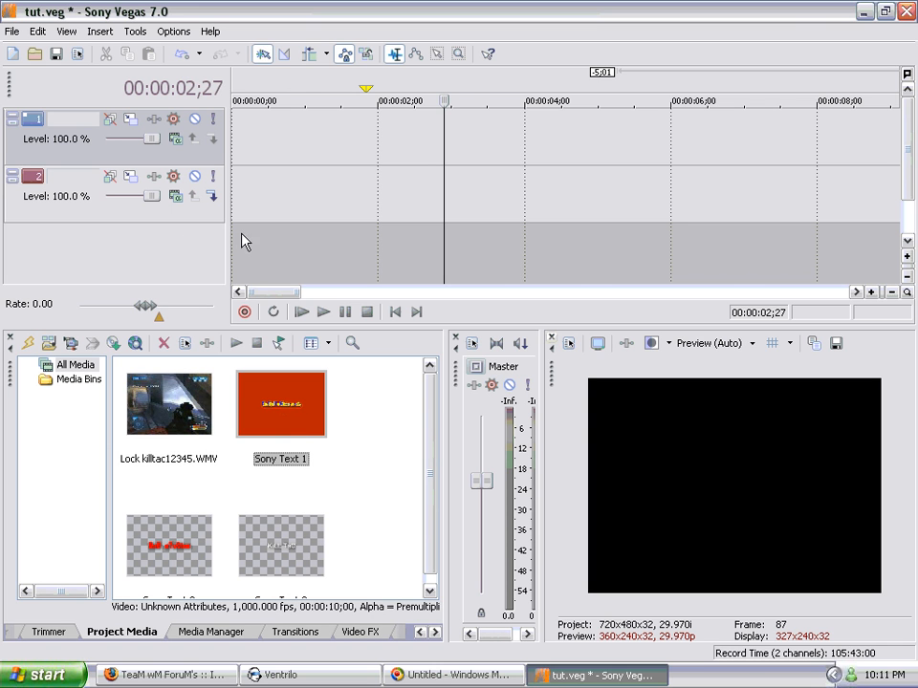
left_click_drag(269, 292, 247, 315)
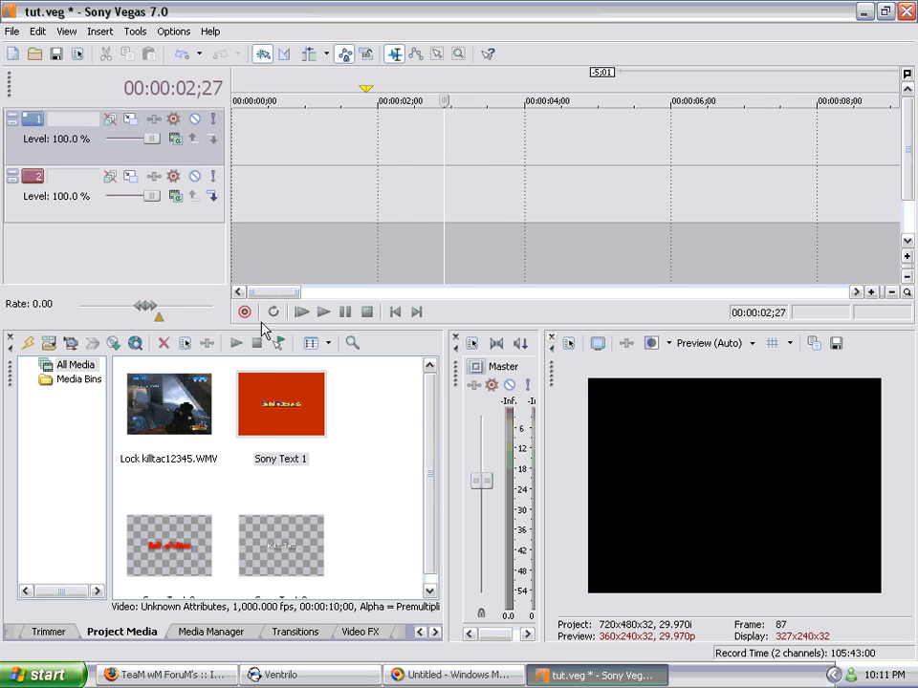
Step: Place the Lock killtac12345.WMV clip from the project media at the start of the first video track
left_click_drag(169, 404, 148, 375)
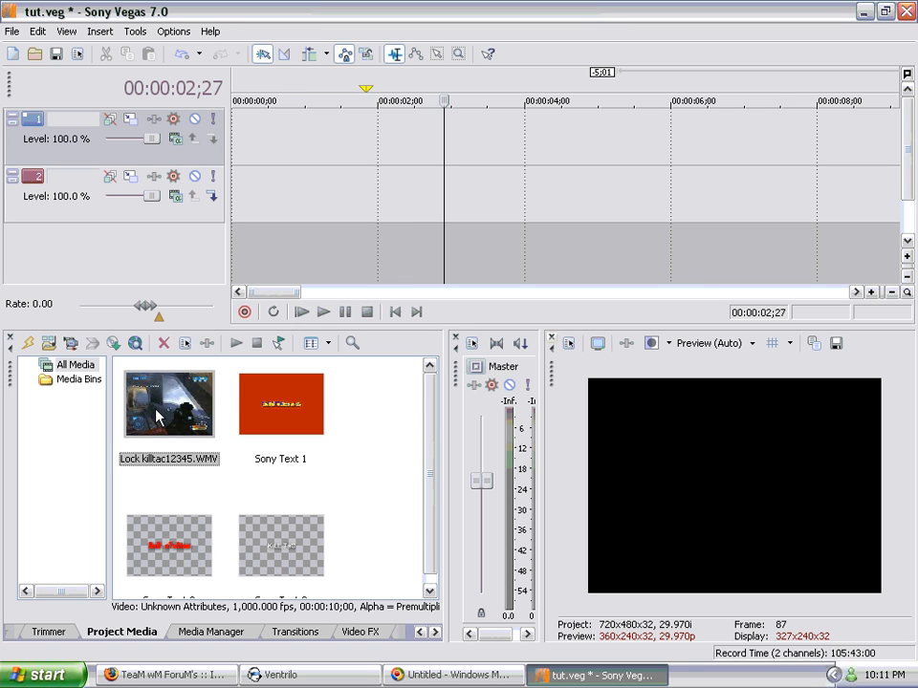
right_click(157, 416)
left_click(153, 425)
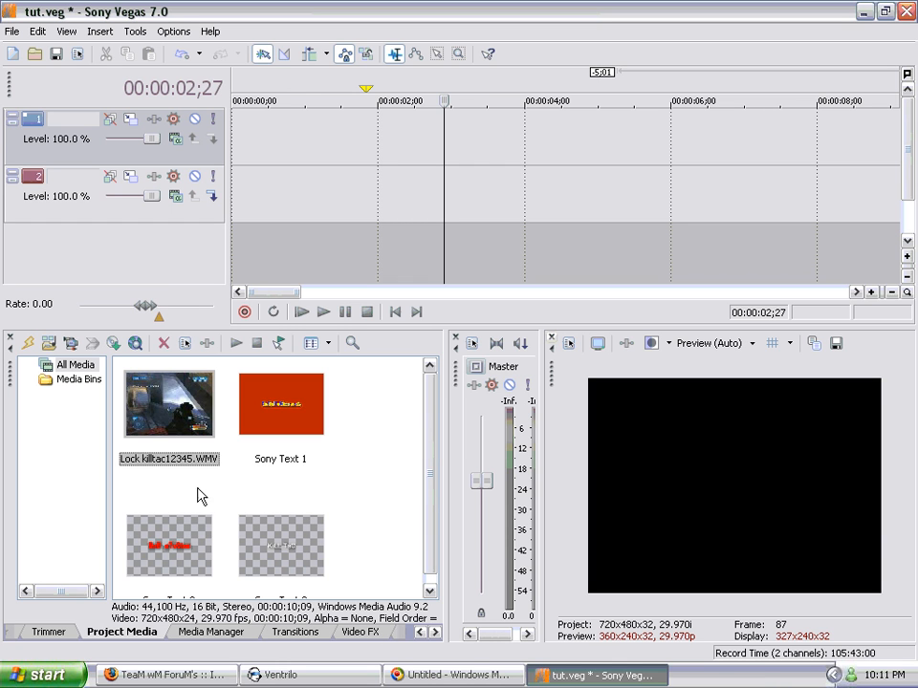
left_click_drag(170, 406, 235, 140)
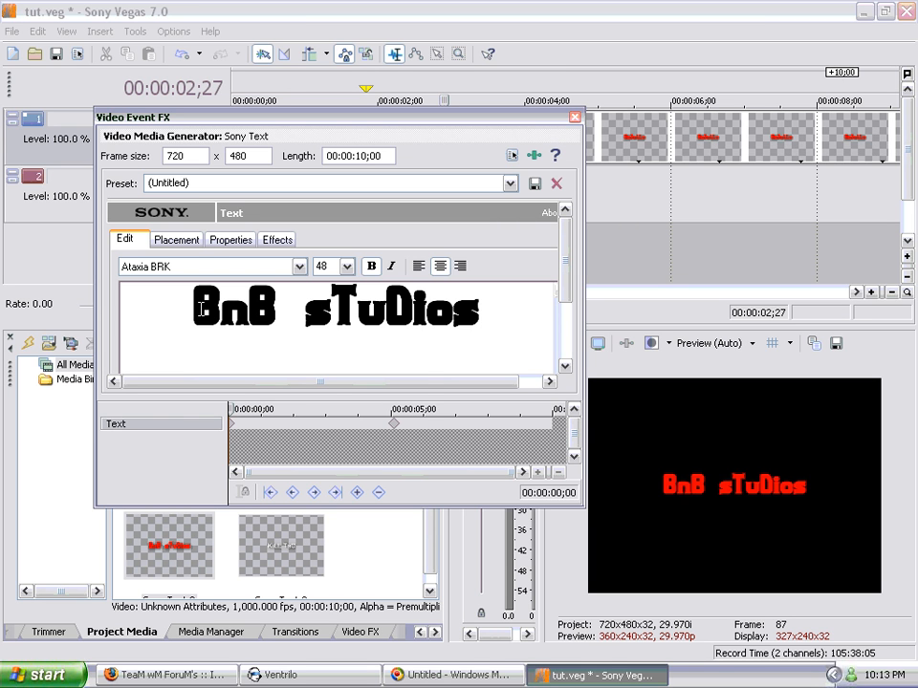
Step: Delete the BnB sTuDios title's text keyframe at 00:00:05;03 in the text generator
left_click_drag(200, 308, 500, 313)
left_click(396, 430)
left_click(392, 425)
left_click(237, 434)
left_click(395, 426)
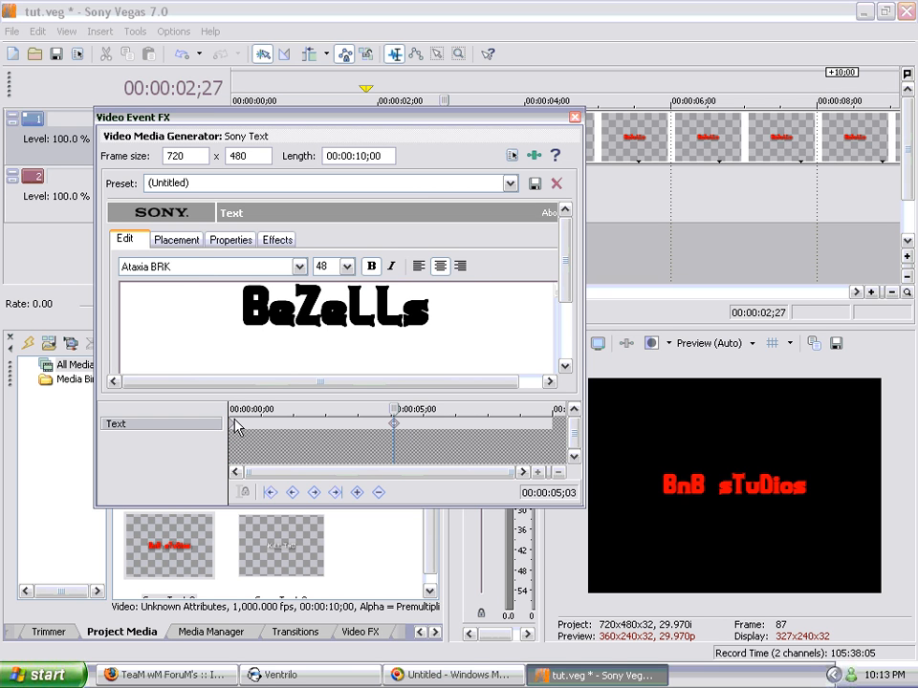
right_click(396, 427)
left_click(433, 502)
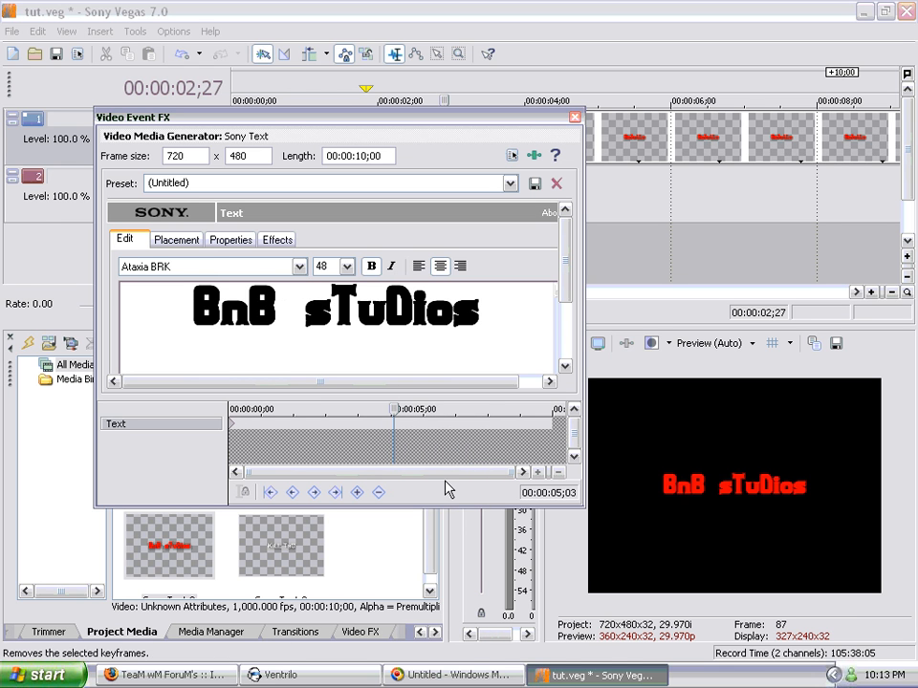
left_click(537, 472)
left_click(537, 474)
left_click_drag(360, 472, 261, 472)
left_click(538, 472)
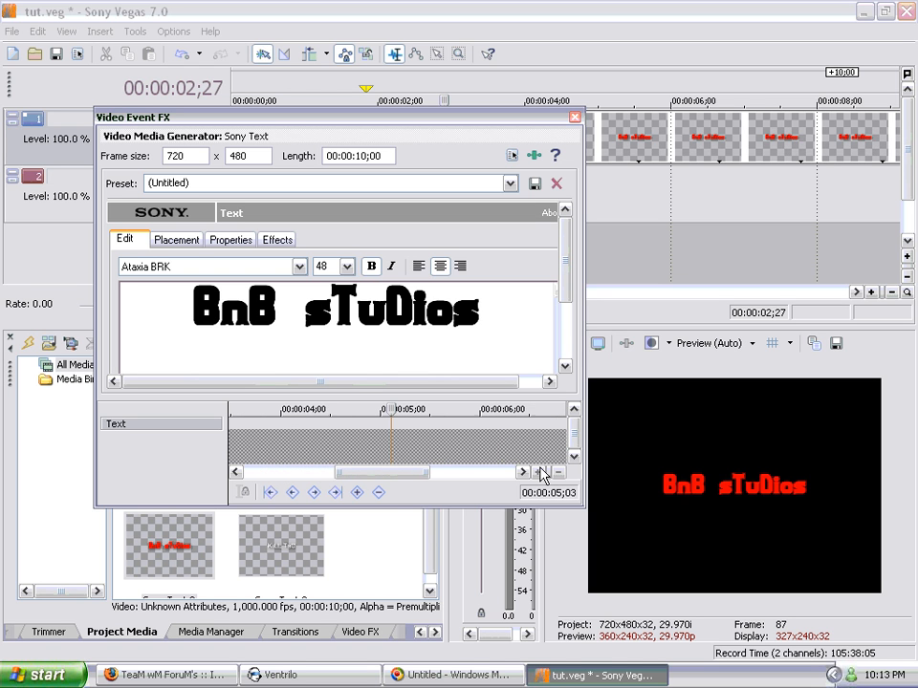
left_click(538, 472)
left_click(540, 472)
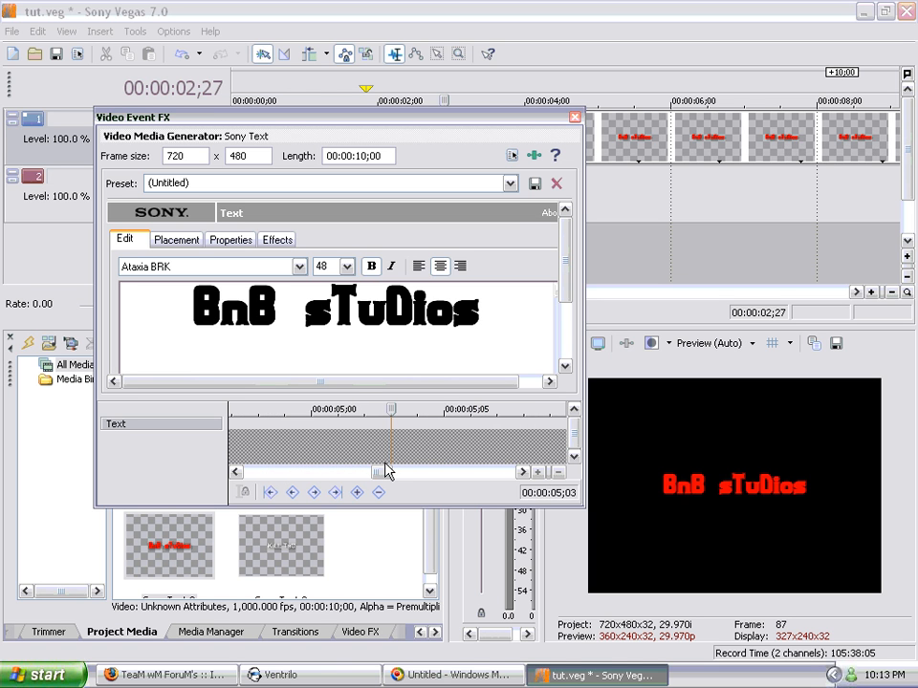
left_click_drag(387, 470, 242, 469)
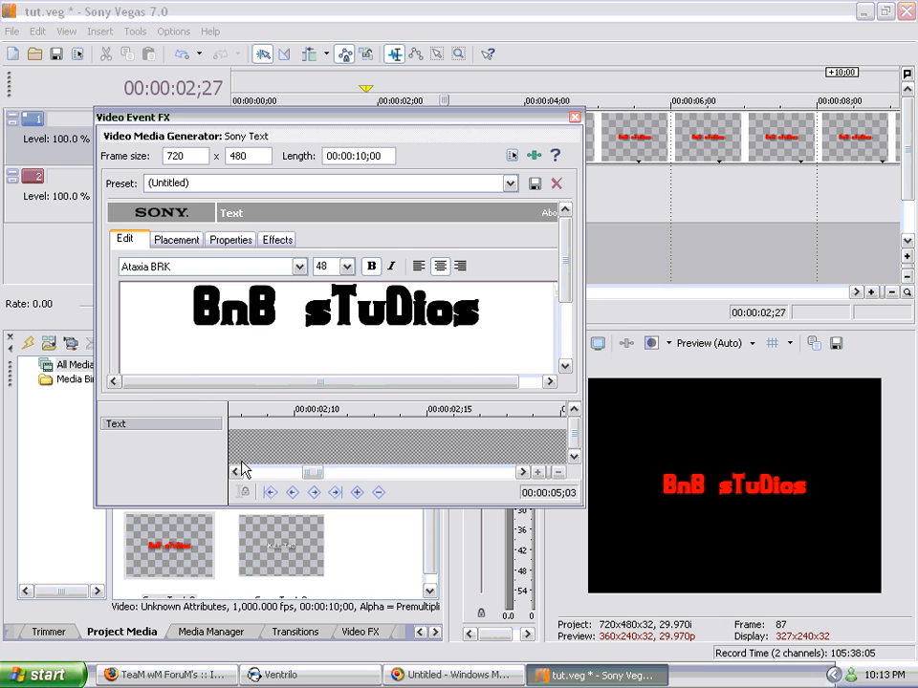
left_click(558, 473)
left_click(558, 472)
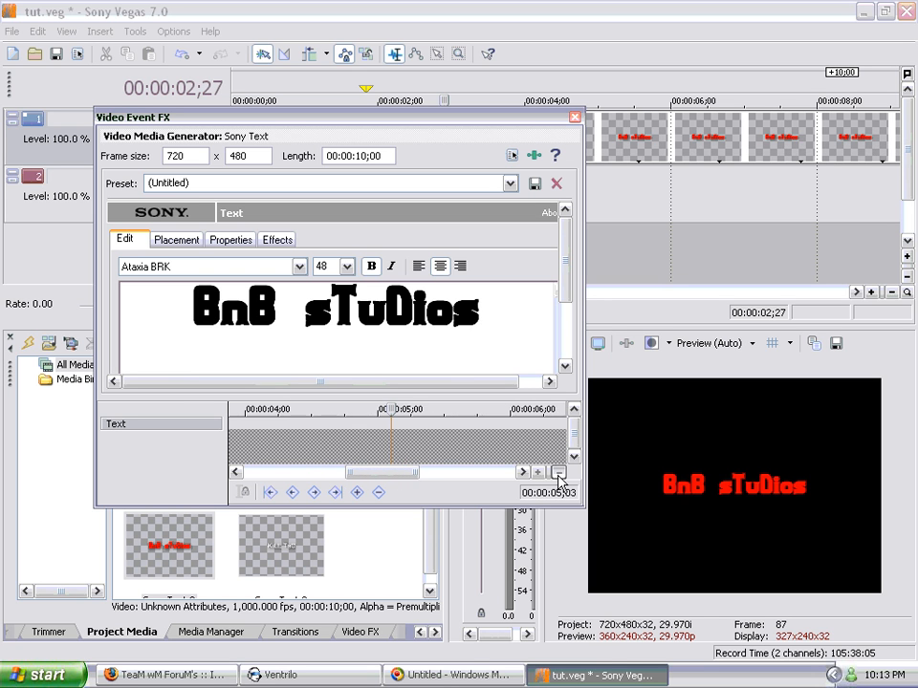
left_click(558, 473)
left_click(537, 472)
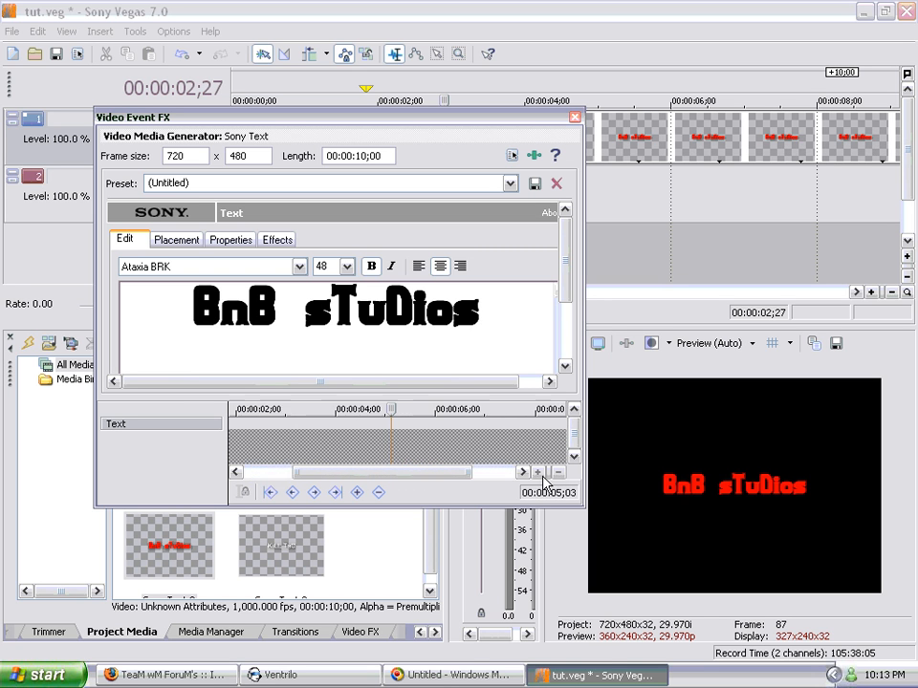
left_click(540, 477)
left_click(540, 477)
left_click(540, 477)
left_click(540, 477)
left_click(540, 477)
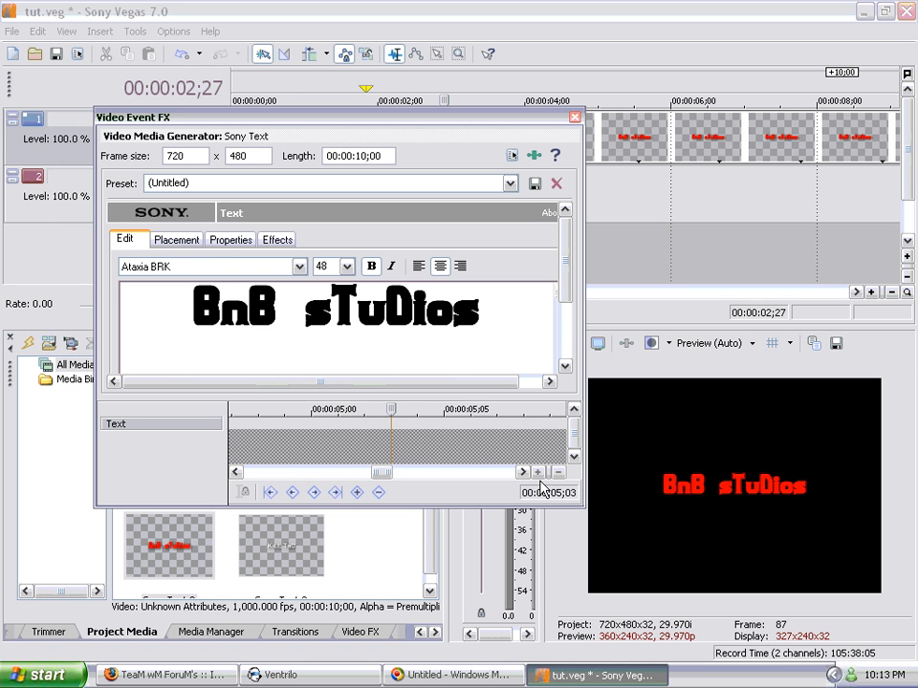
Step: Try out a text keyframe at 00:00:01;01 in the title and delete it again
left_click(556, 476)
left_click(556, 476)
left_click(556, 475)
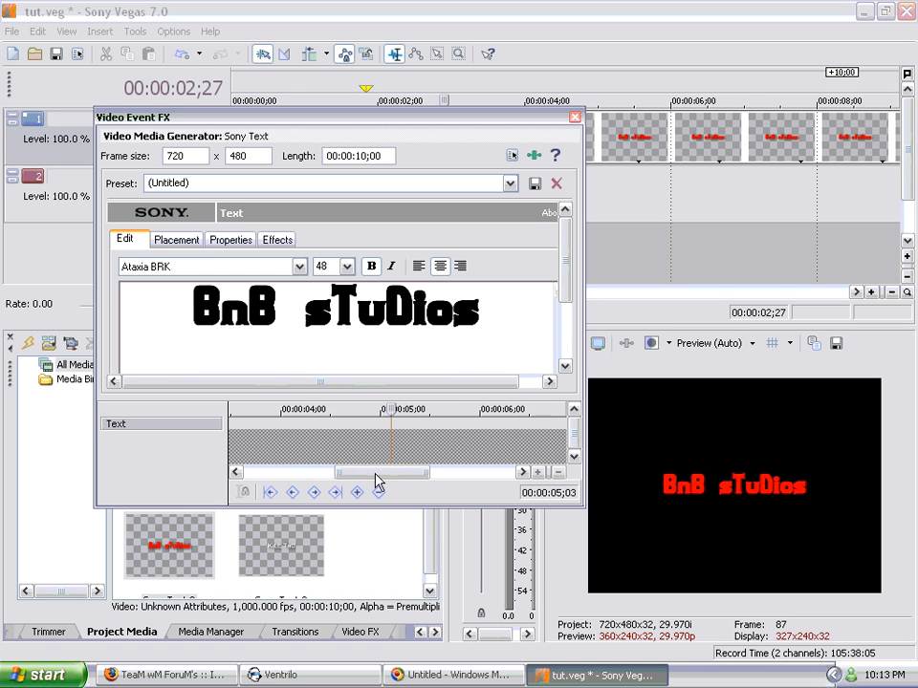
left_click_drag(373, 474, 221, 483)
left_click(230, 429)
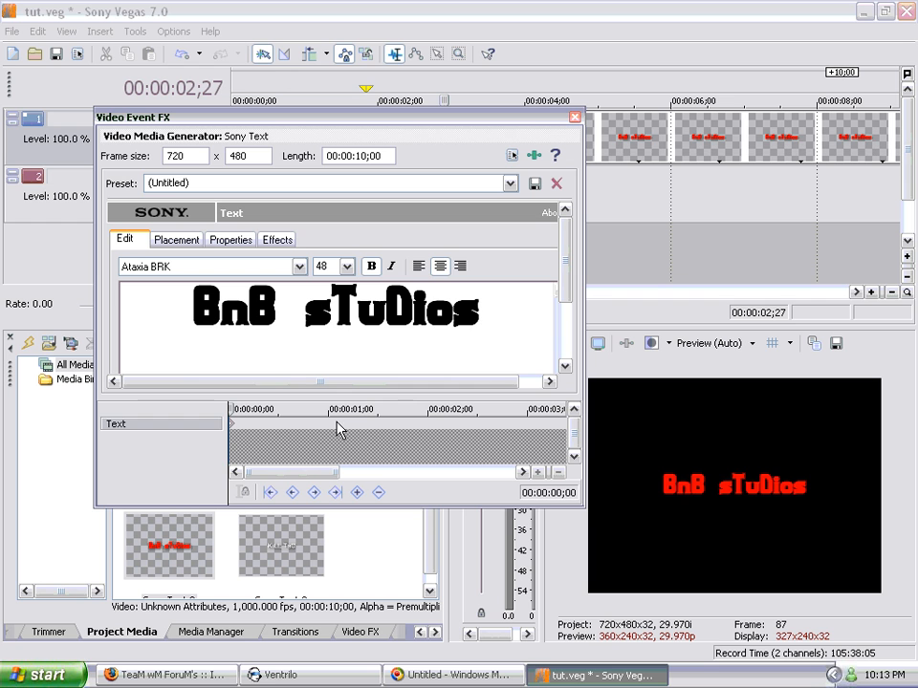
left_click(335, 423)
mouse_move(334, 409)
left_mouse_down()
mouse_move(317, 409)
mouse_move(332, 409)
left_mouse_up()
double_click(331, 426)
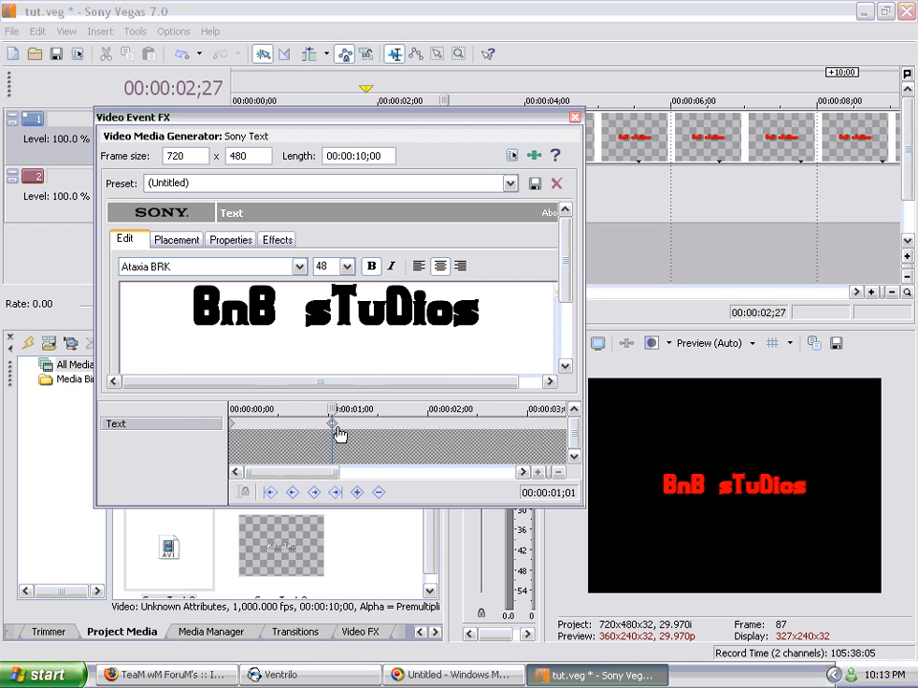
right_click(334, 426)
left_click(370, 498)
Step: Add text keyframes to the title at 00:00:01;01 and 00:00:02;01
left_click_drag(331, 409, 341, 409)
left_click_drag(325, 413, 341, 413)
left_click(356, 493)
left_click_drag(326, 474, 344, 473)
left_click(356, 418)
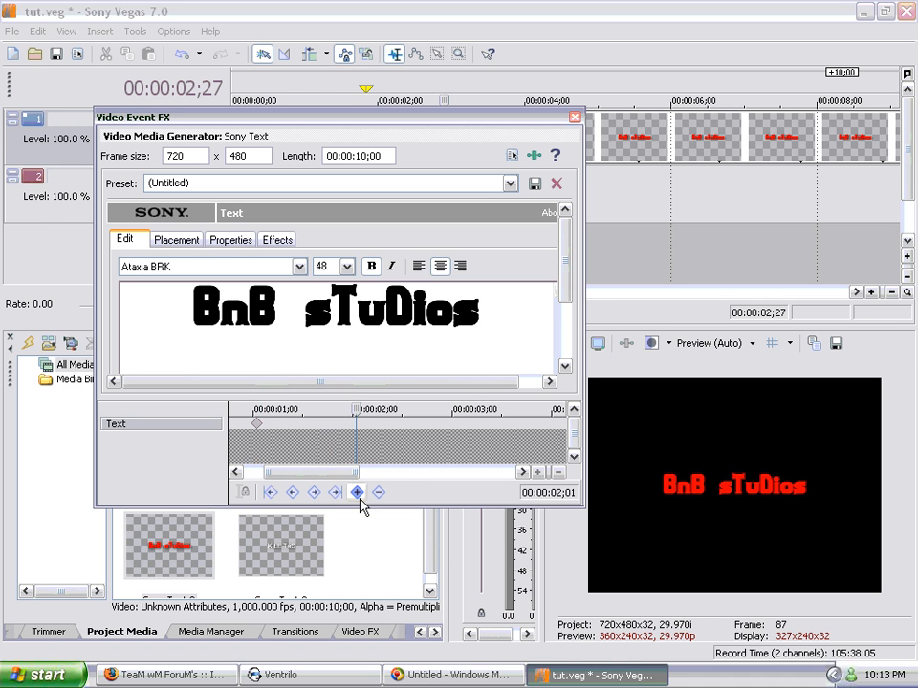
Step: Create a text keyframe at 00:00:04;05 in the title and delete it again
left_click_drag(354, 474, 379, 477)
left_click(385, 425)
left_click(430, 452)
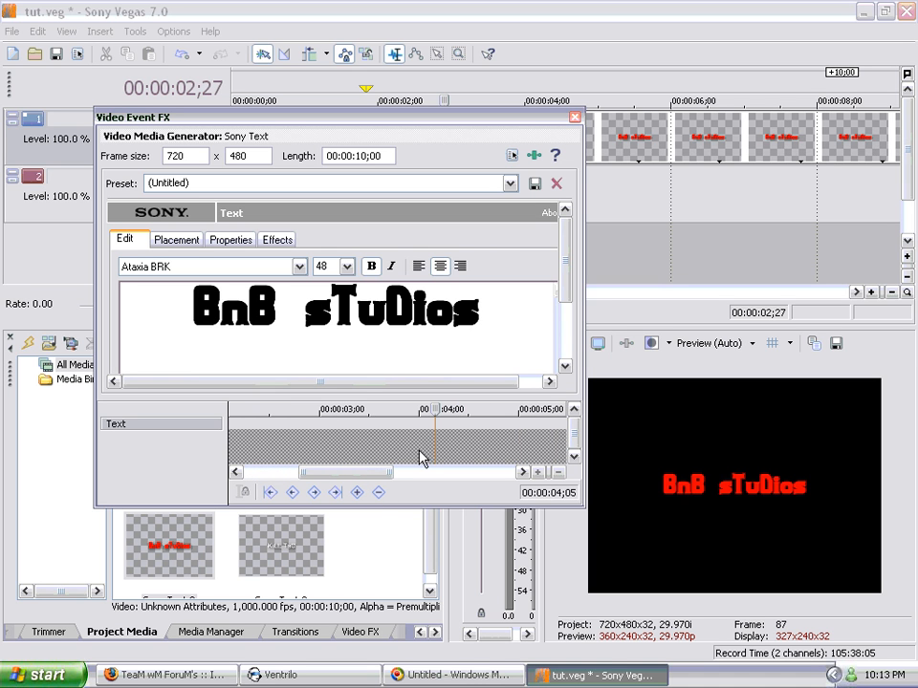
left_click(359, 492)
left_click(380, 493)
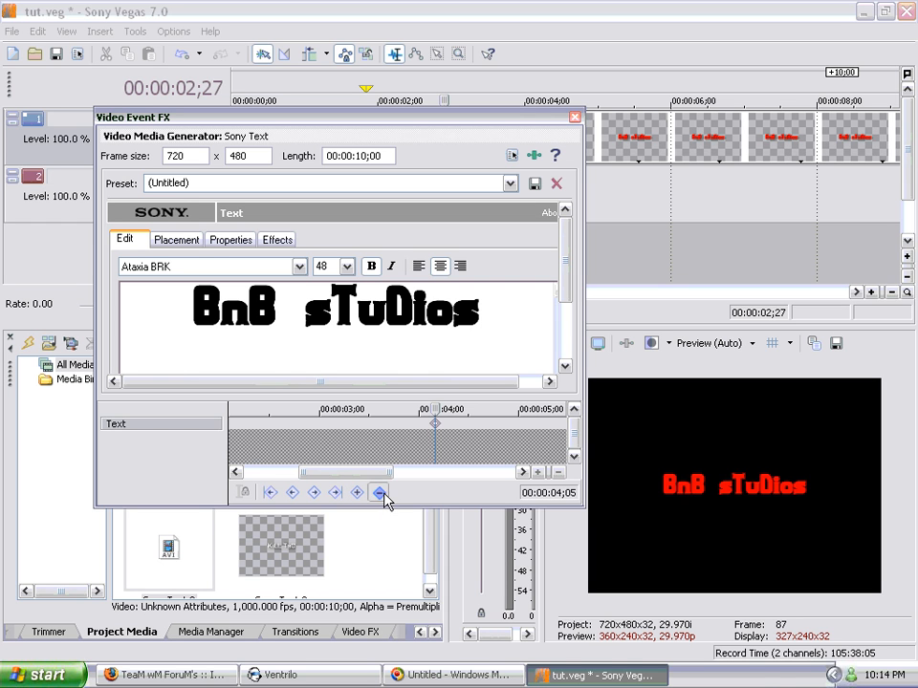
left_click(356, 494)
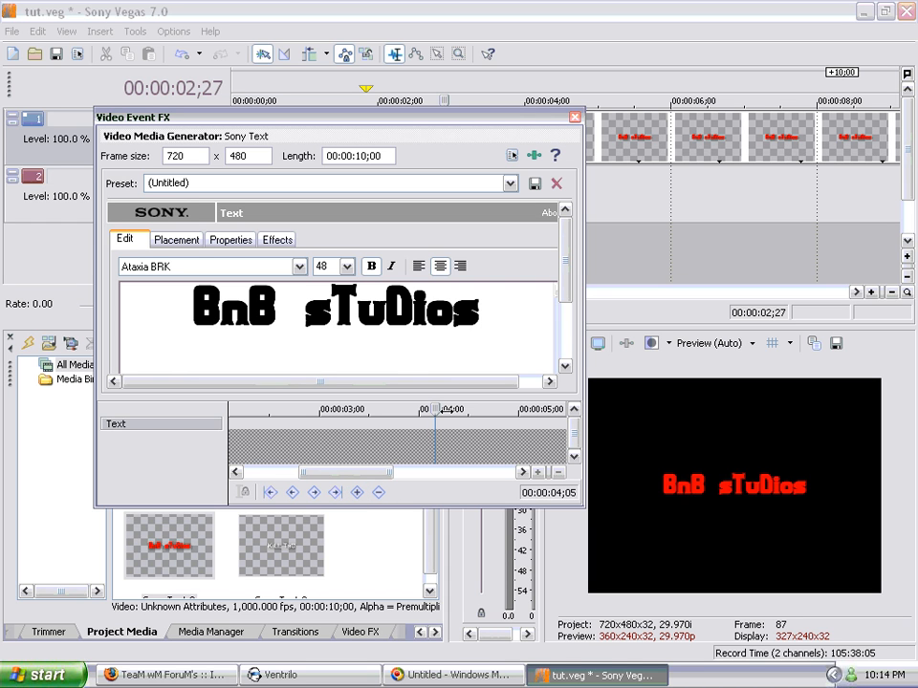
Step: Step through the title's keyframes, visiting the next, previous and last ones between 00:00:01;01 and 00:00:02;01
left_click_drag(436, 410, 353, 414)
left_click_drag(357, 483, 251, 478)
left_click(289, 425)
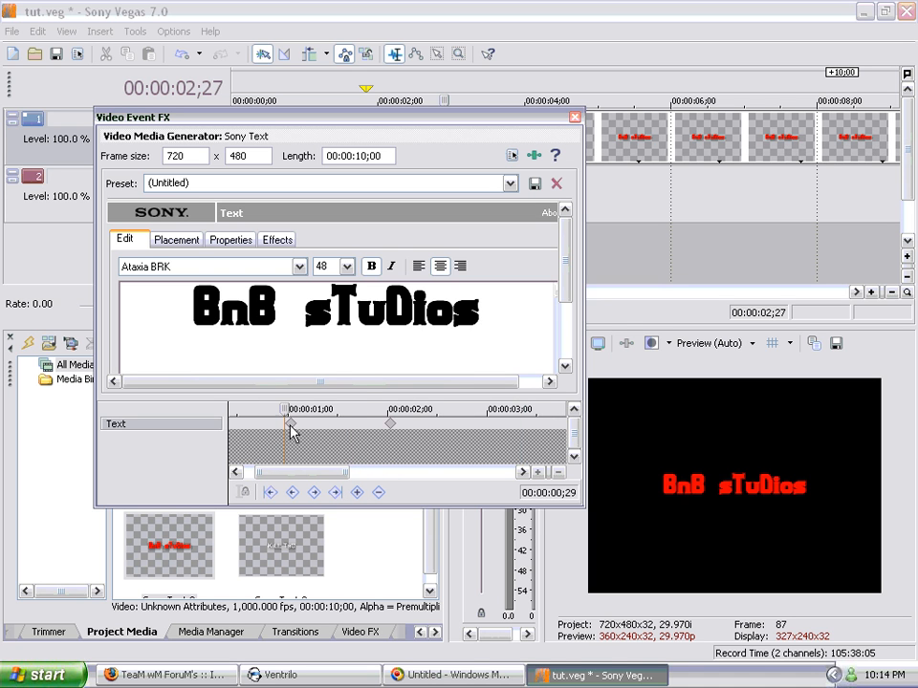
left_click(430, 425)
left_click(334, 425)
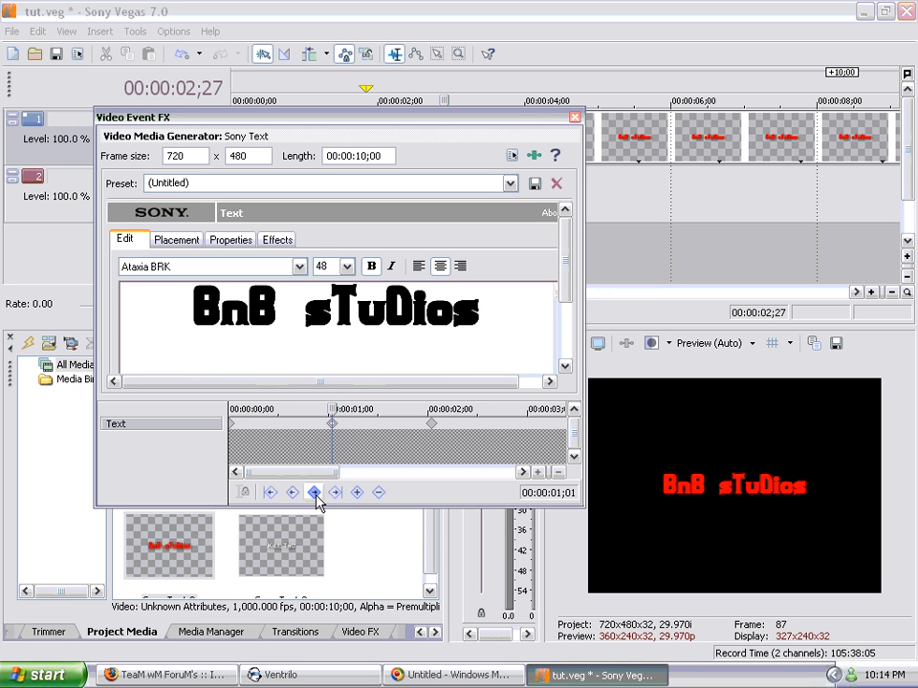
left_click(317, 501)
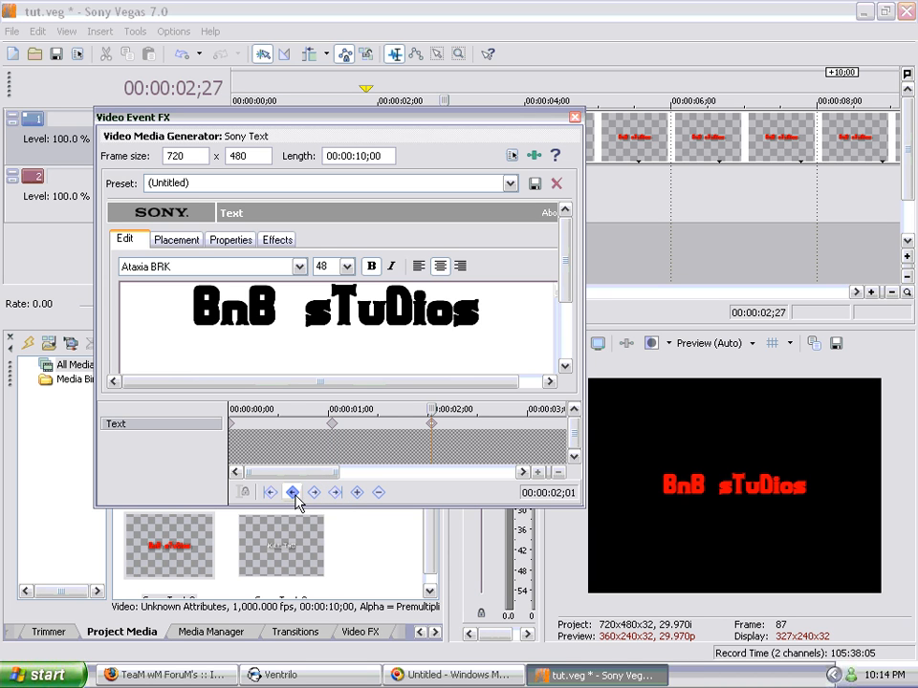
left_click(293, 496)
left_click(334, 496)
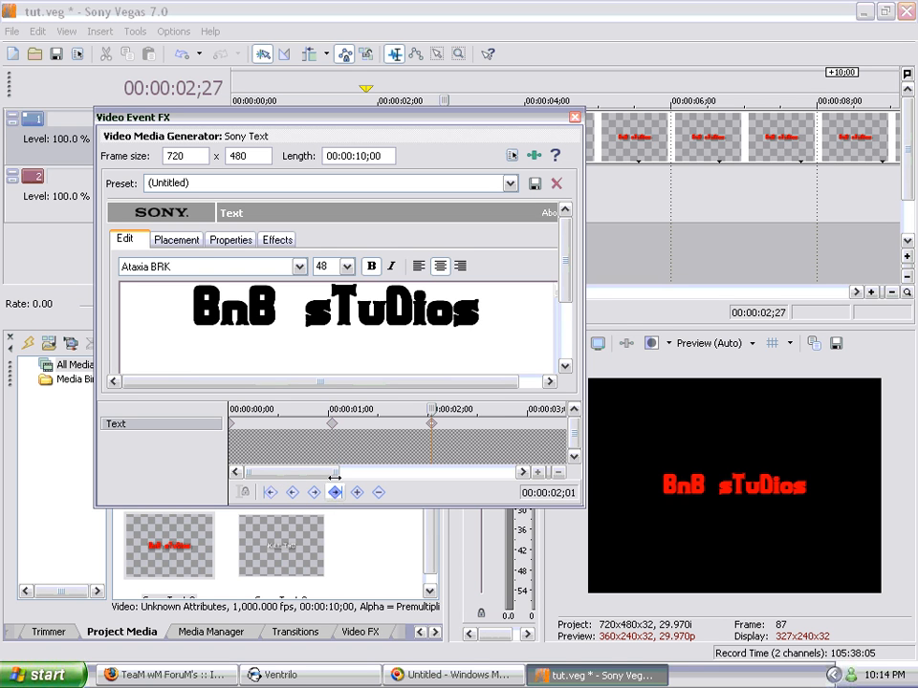
left_click_drag(325, 472, 355, 491)
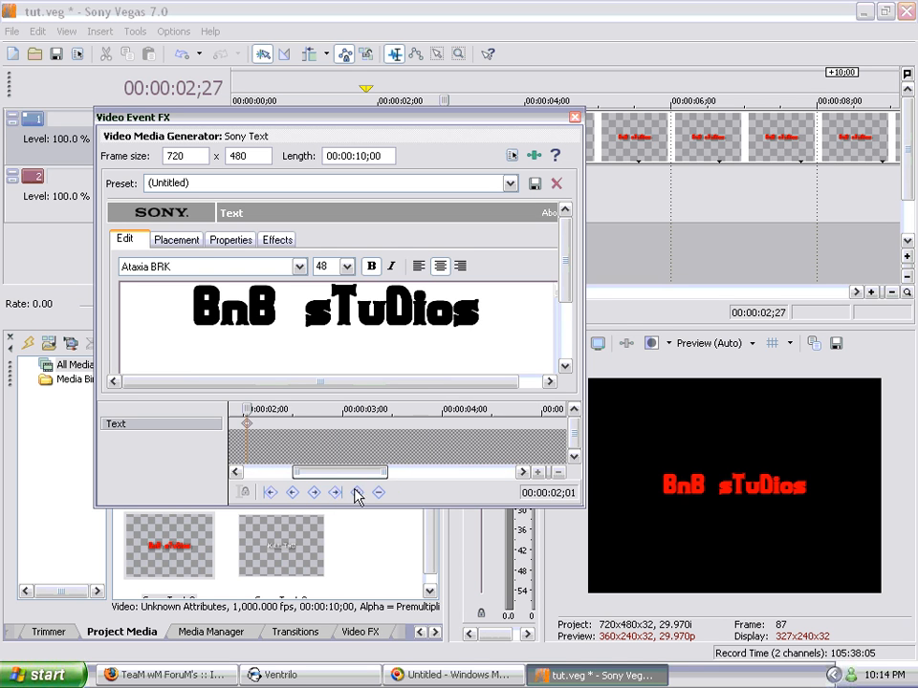
Step: Remove the title's text keyframes one by one, starting at 00:00:00;00, and close the Video Event FX window
left_click(269, 493)
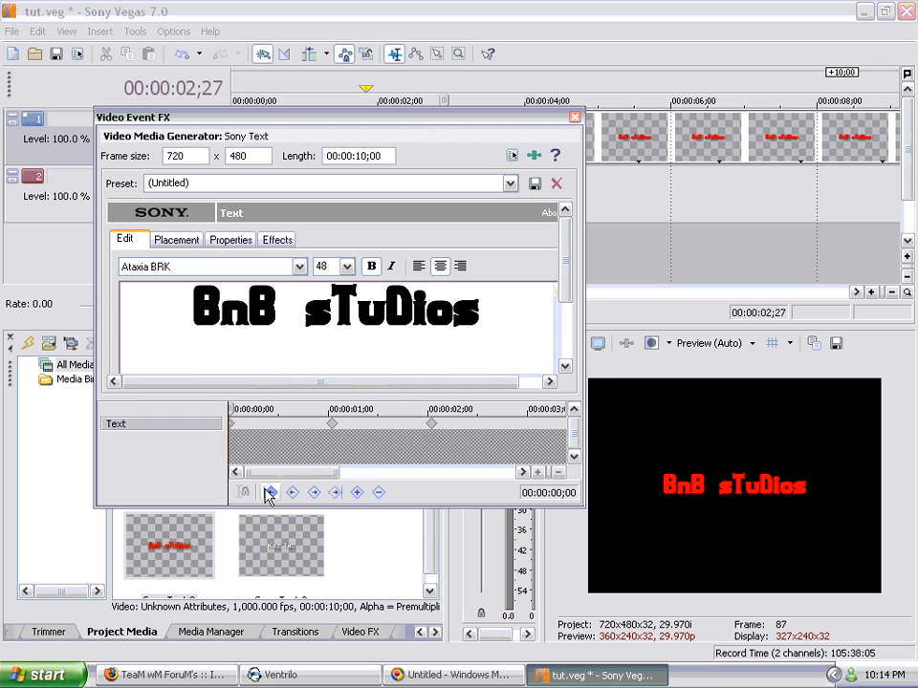
left_click(378, 493)
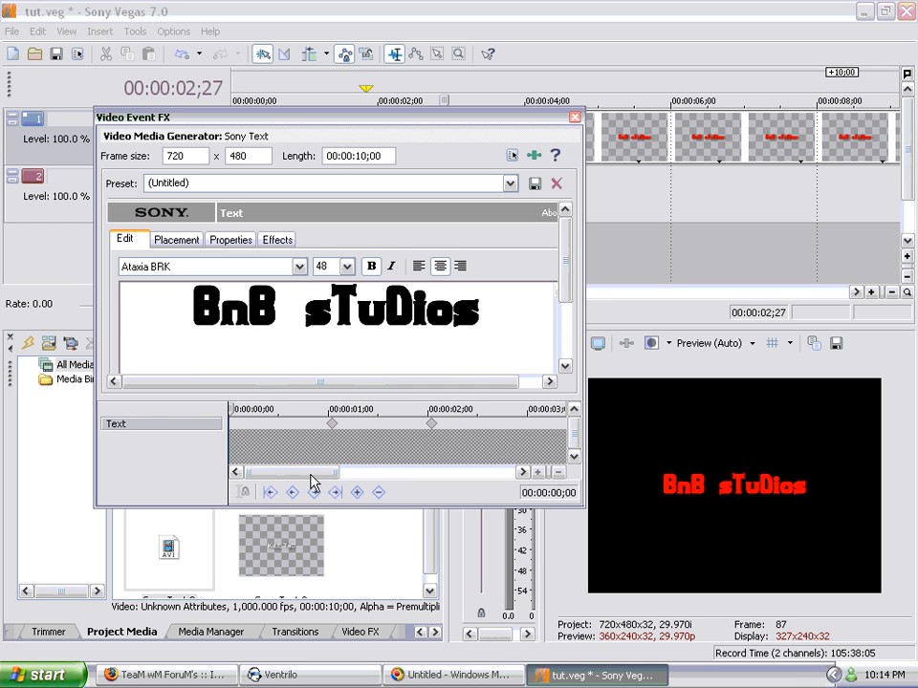
left_click_drag(311, 476, 323, 476)
left_click(313, 492)
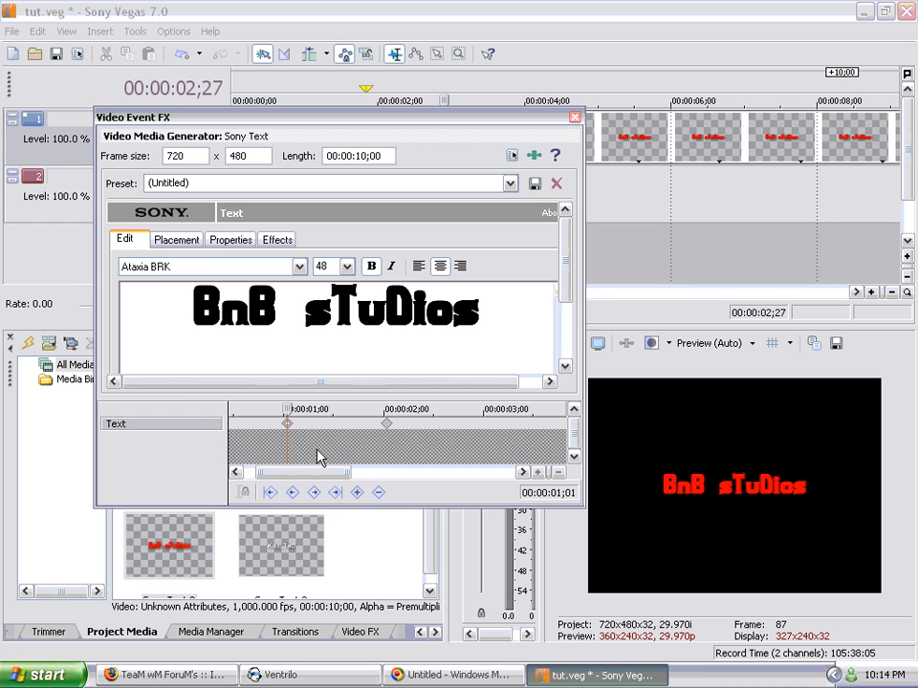
left_click(378, 492)
left_click(386, 426)
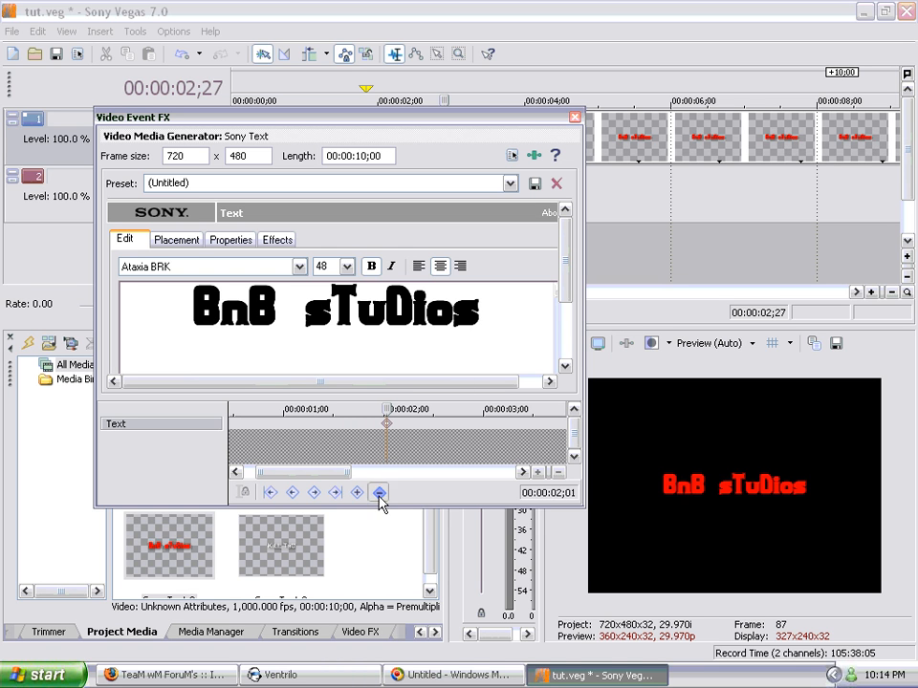
left_click(574, 116)
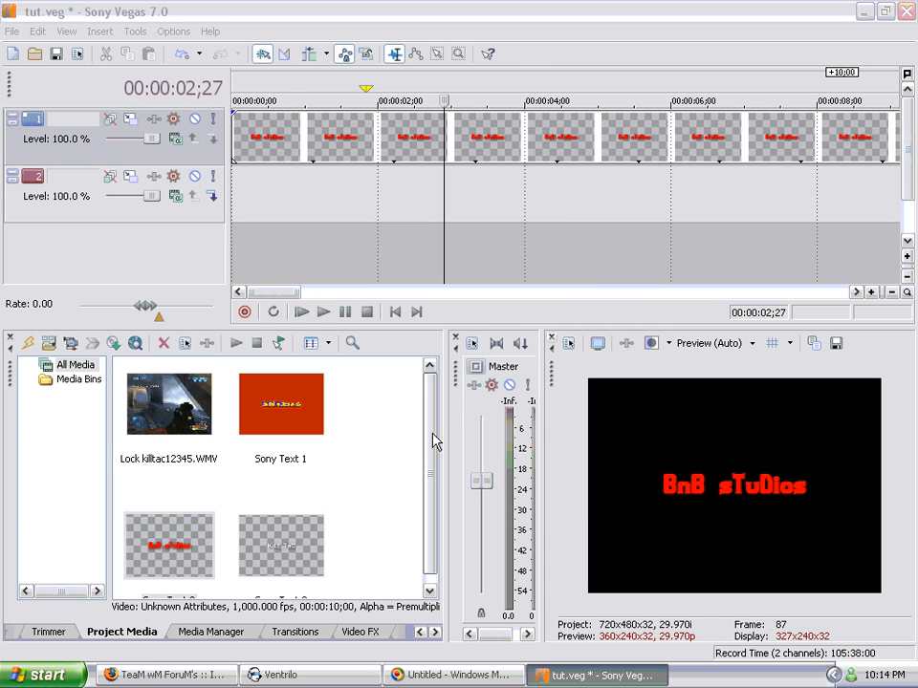
Step: Select the BnB sTuDios title event on the first video track with the cursor at 00:00:02;00
left_click_drag(426, 459, 424, 517)
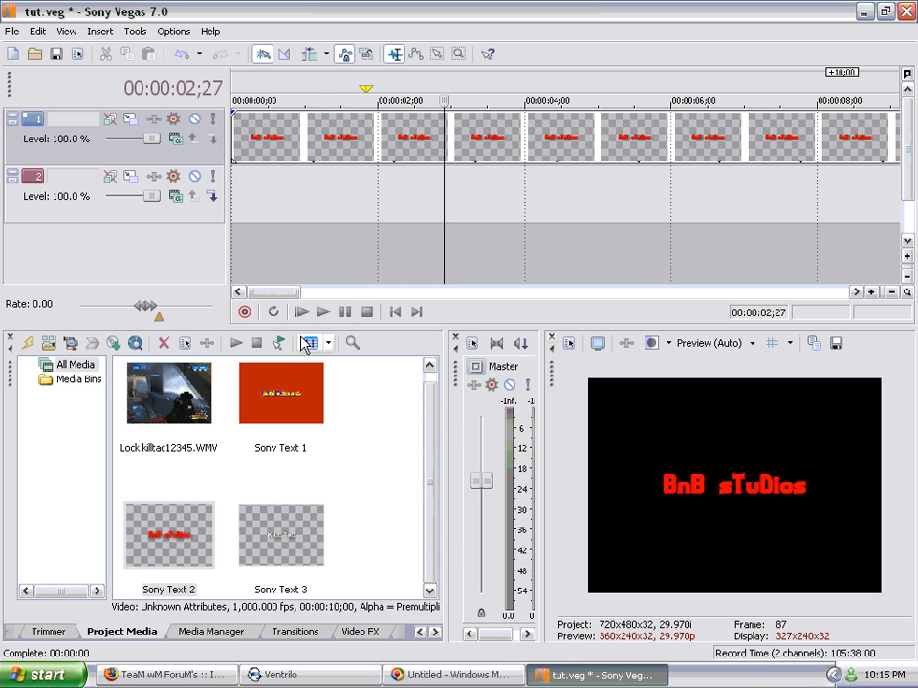
left_click(377, 140)
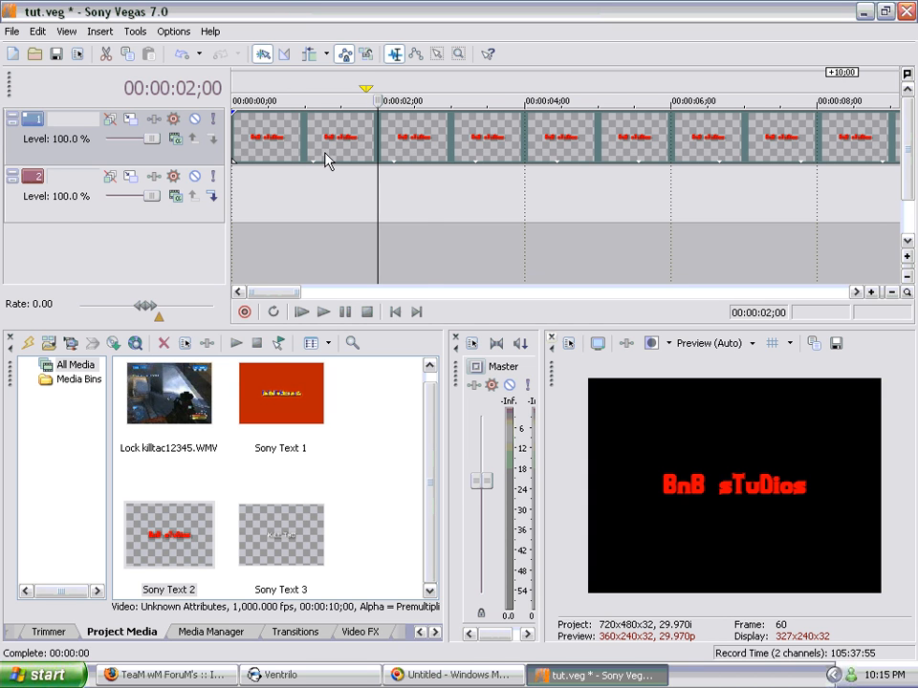
Step: Move the cursor along the BnB sTuDios title event to 00:00:05;25 and leave playback stopped there
left_click(367, 144)
left_click(427, 144)
left_click(556, 143)
left_click(658, 143)
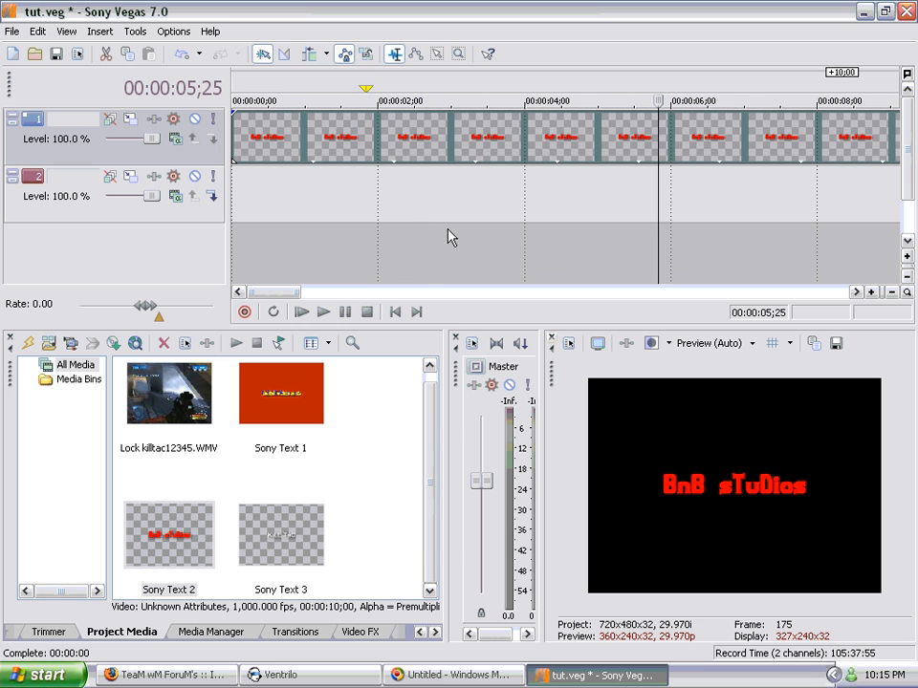
left_click(345, 314)
left_click(366, 313)
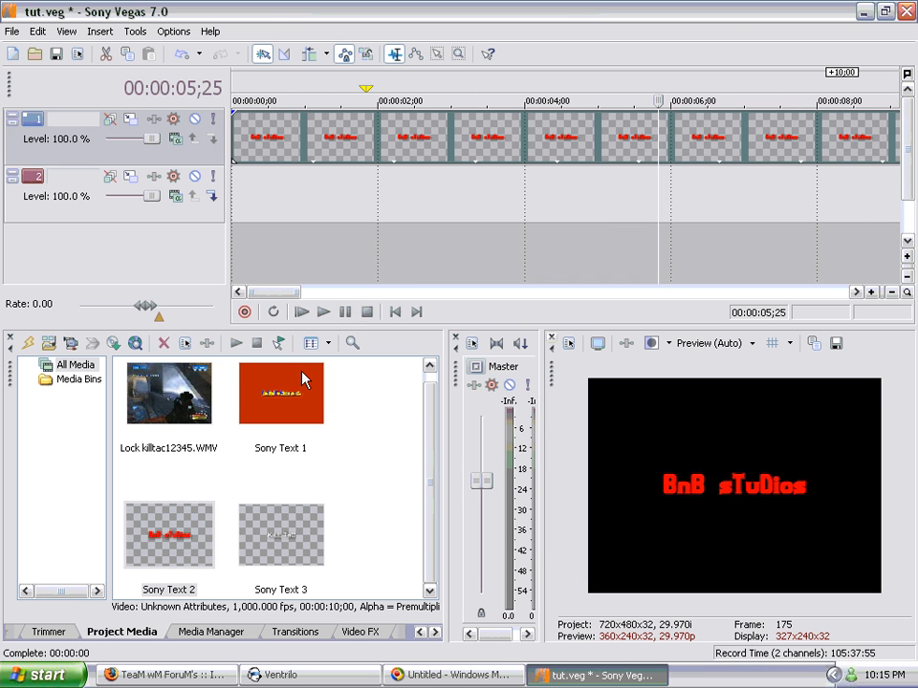
Step: Examine the Lock killtac12345.WMV clip and the three Sony Text items in the project media, ending with nothing selected
left_click(209, 422)
left_click(265, 422)
left_click(185, 530)
left_click(251, 549)
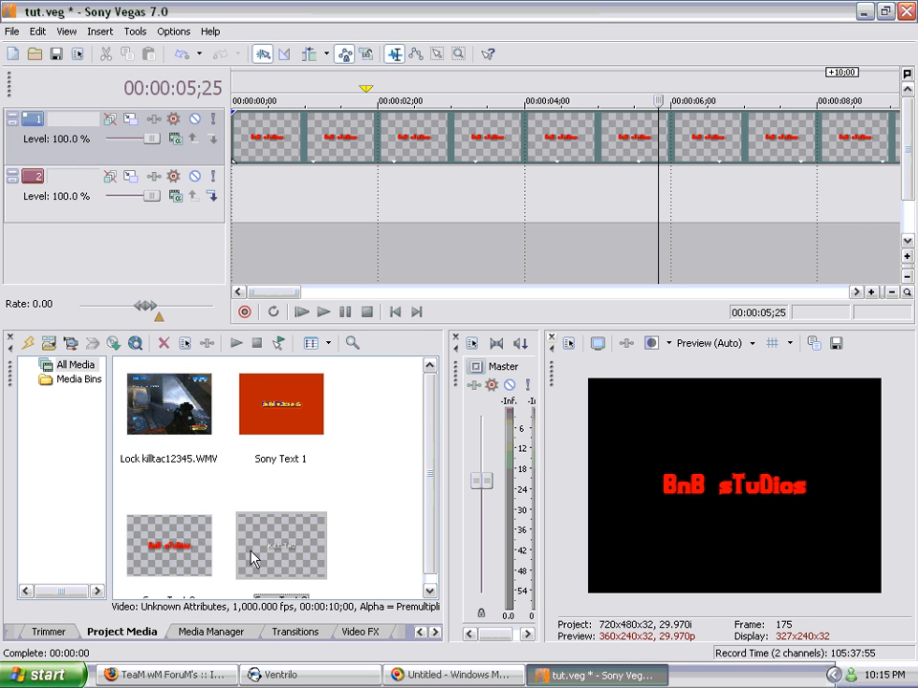
left_click_drag(431, 427, 363, 378)
left_click(263, 456)
left_click(182, 446)
left_click(258, 455)
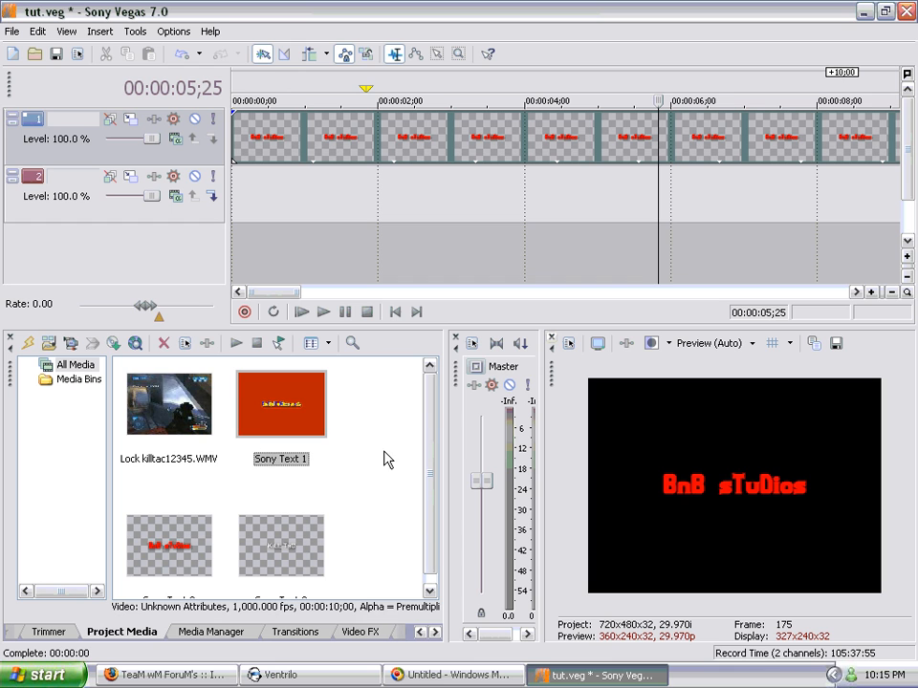
scroll(432, 435, "down", 1)
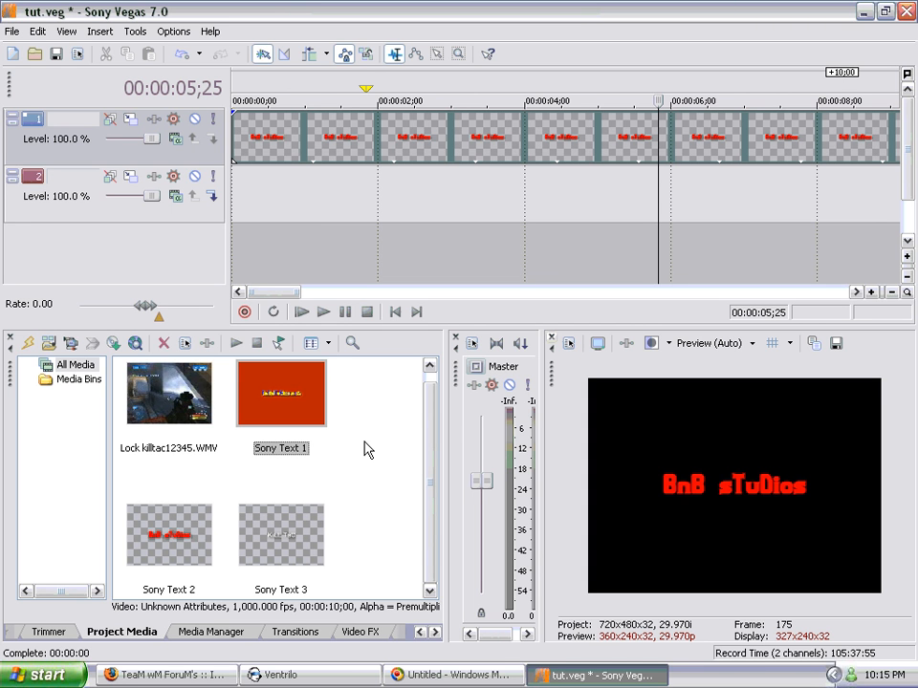
left_click(196, 406)
left_click(191, 513)
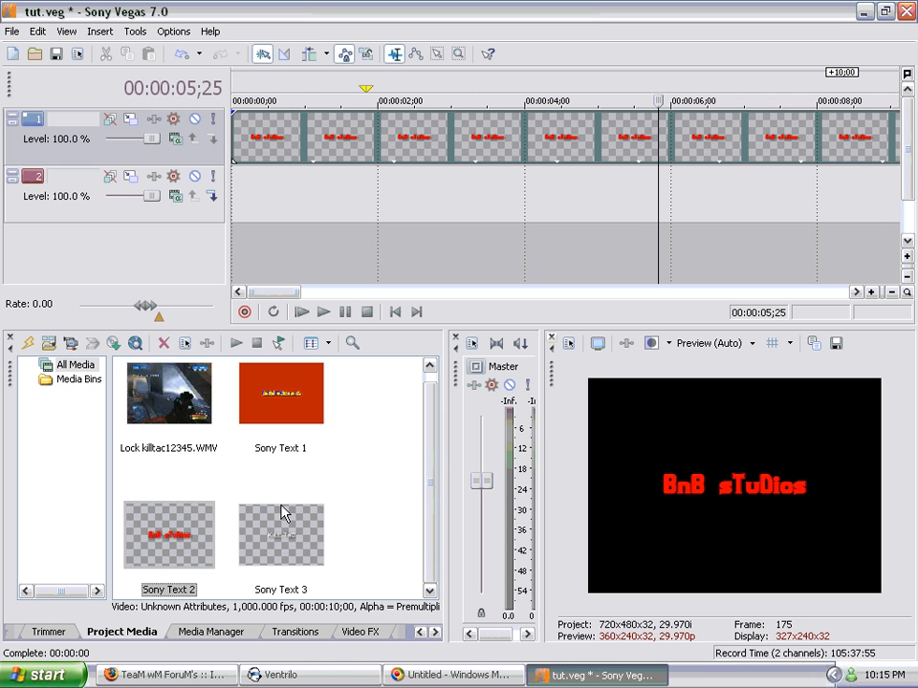
left_click(296, 420)
left_click(169, 402)
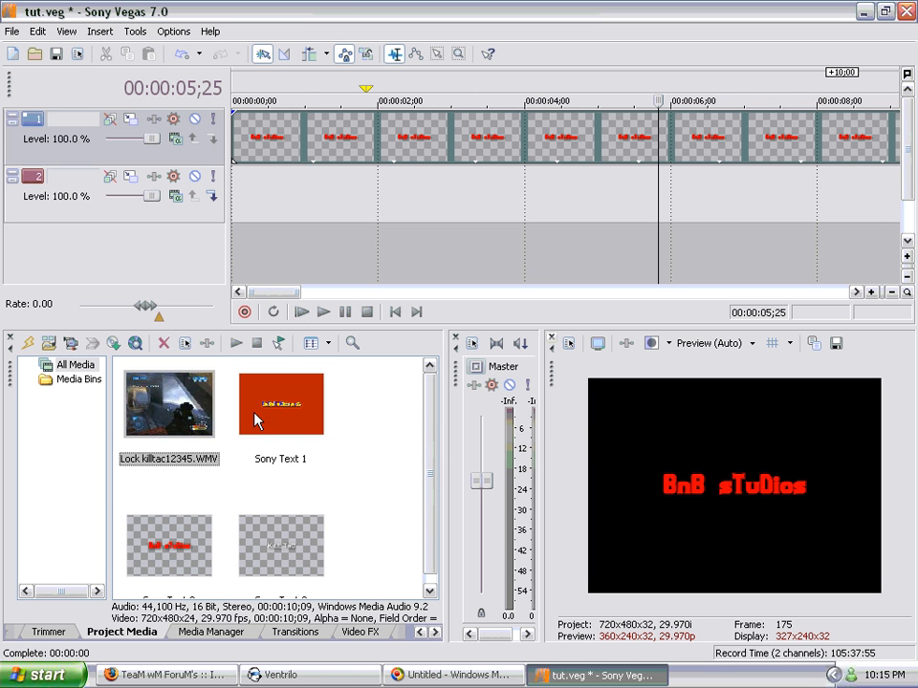
left_click(254, 404)
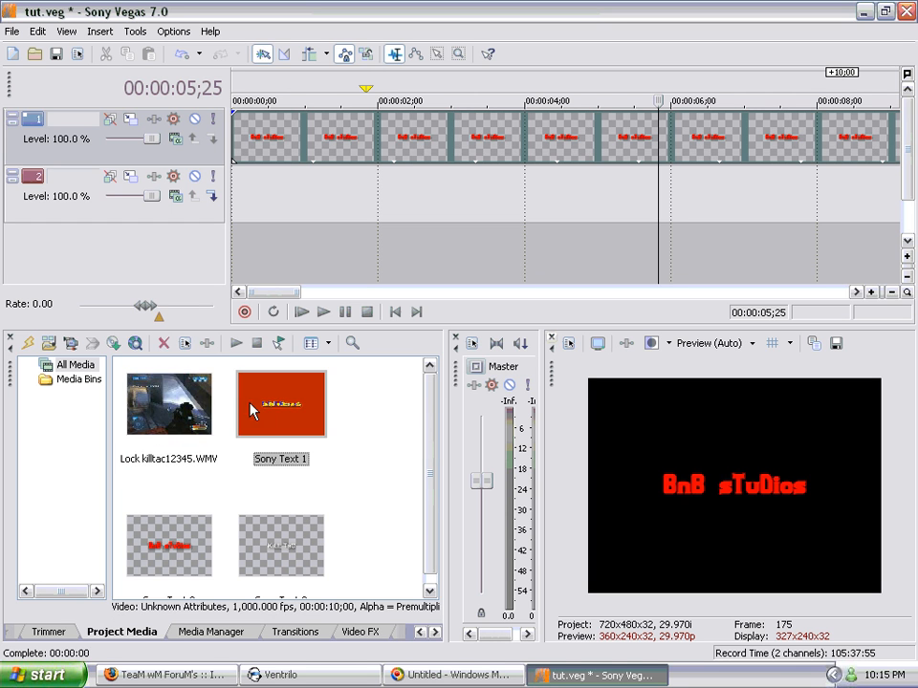
left_click(194, 401)
left_click(182, 538)
left_click(271, 429)
left_click(258, 539)
left_click(195, 543)
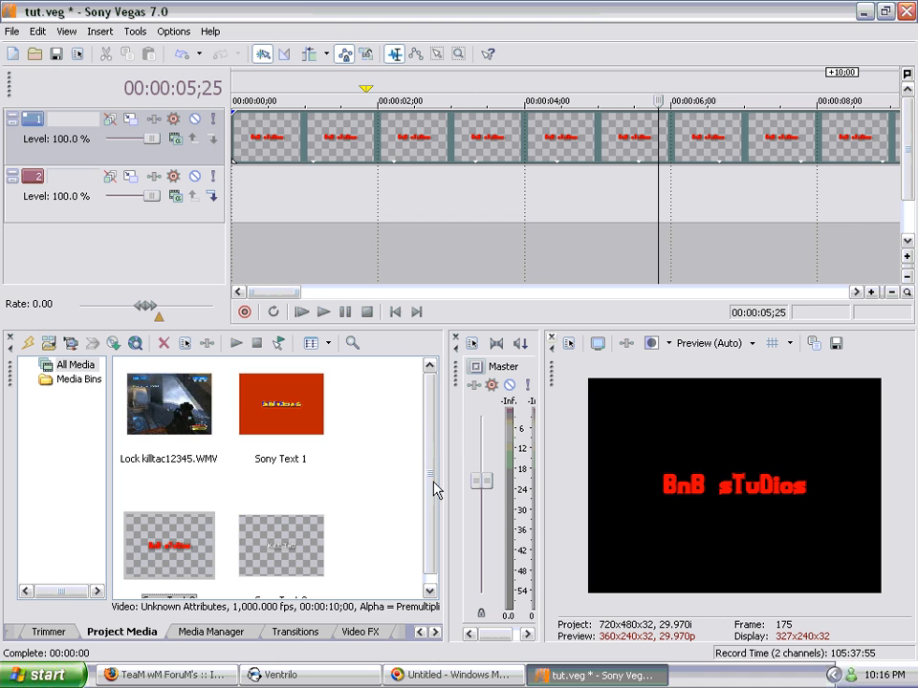
left_click_drag(433, 481, 413, 387)
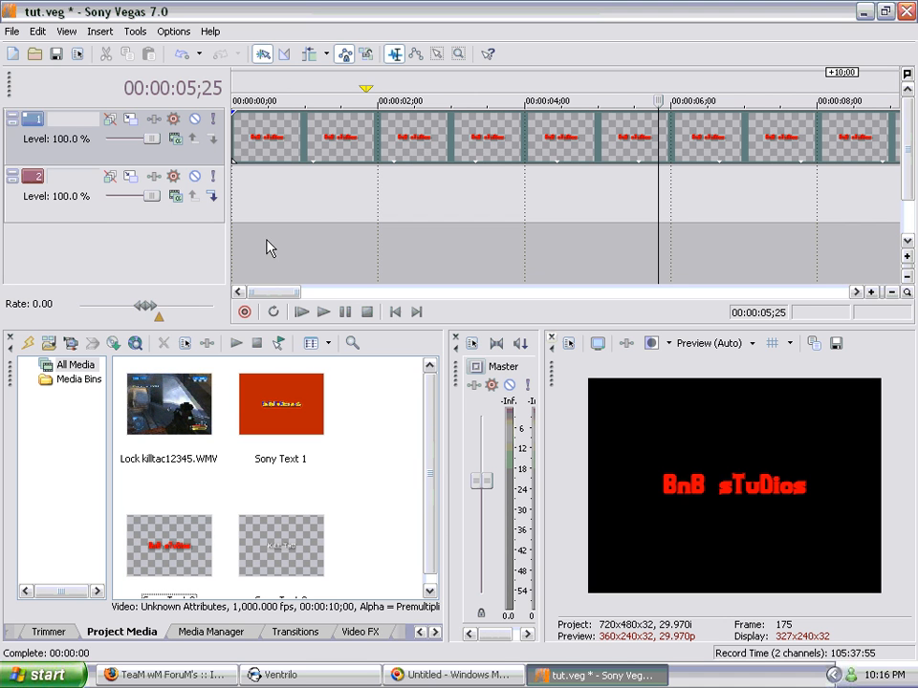
left_click(12, 31)
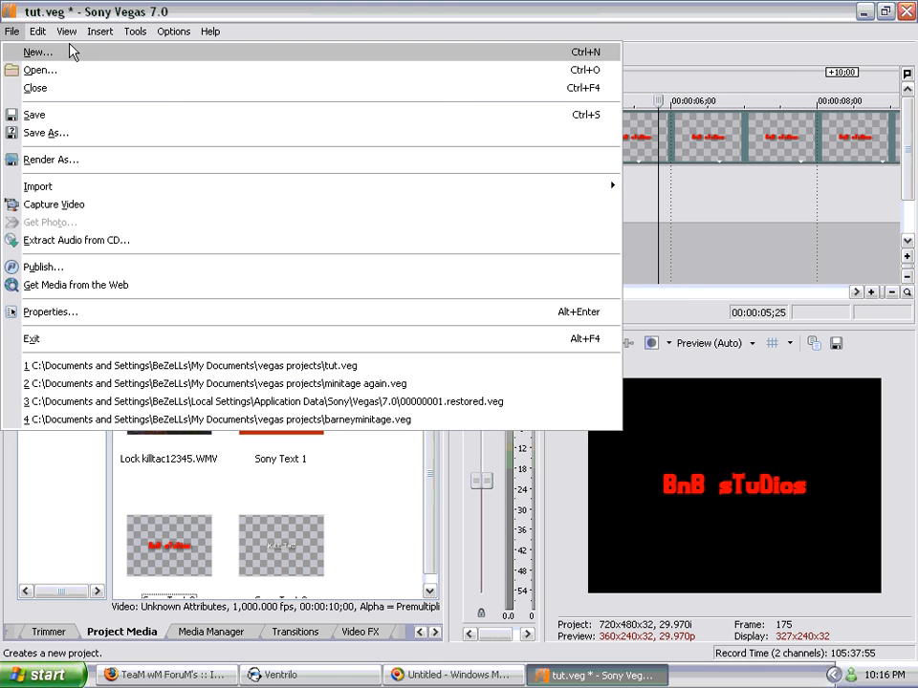
left_click(31, 13)
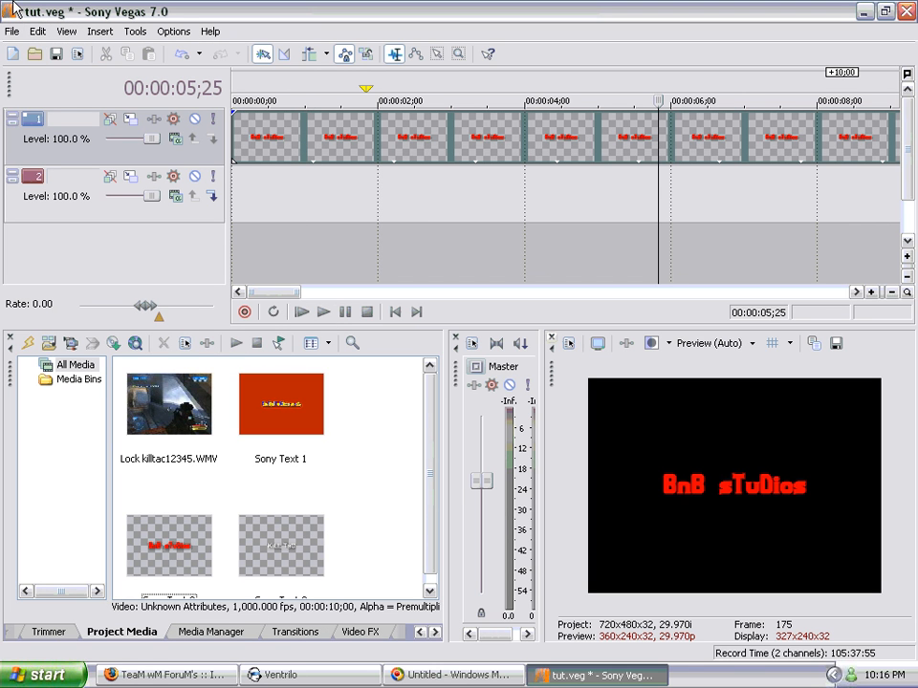
Step: Switch to the other open program's window that holds the Untitled document
left_click(425, 677)
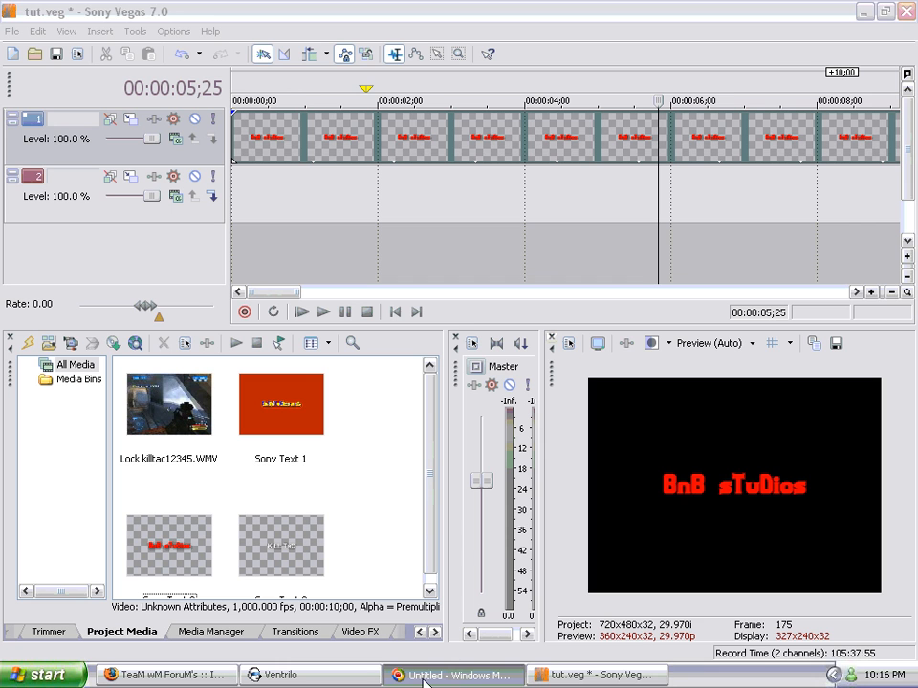